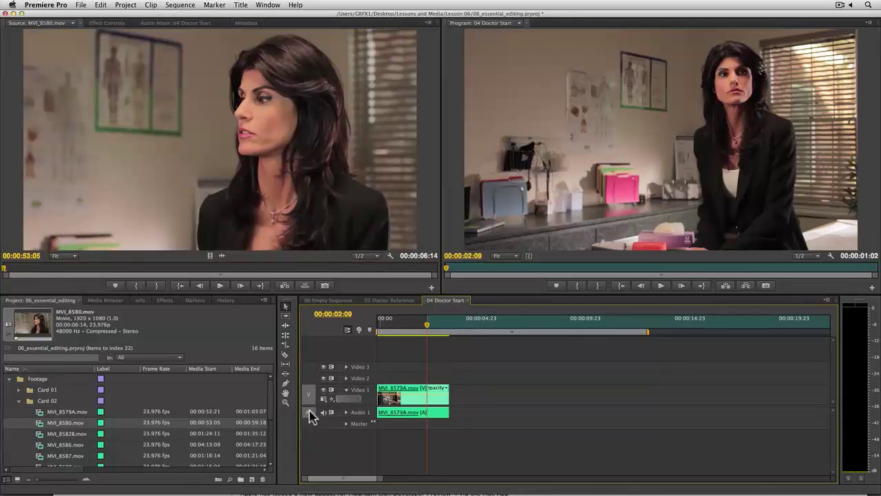
- Try overwriting only the audio of MVI_8580.mov onto Audio 1 at 00:00:02:09, and undo the edit
left_click(361, 417)
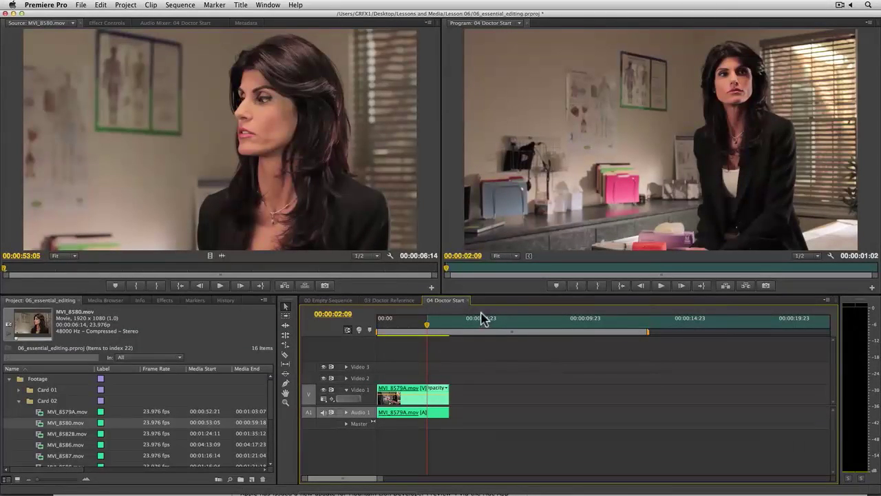
left_click(306, 285)
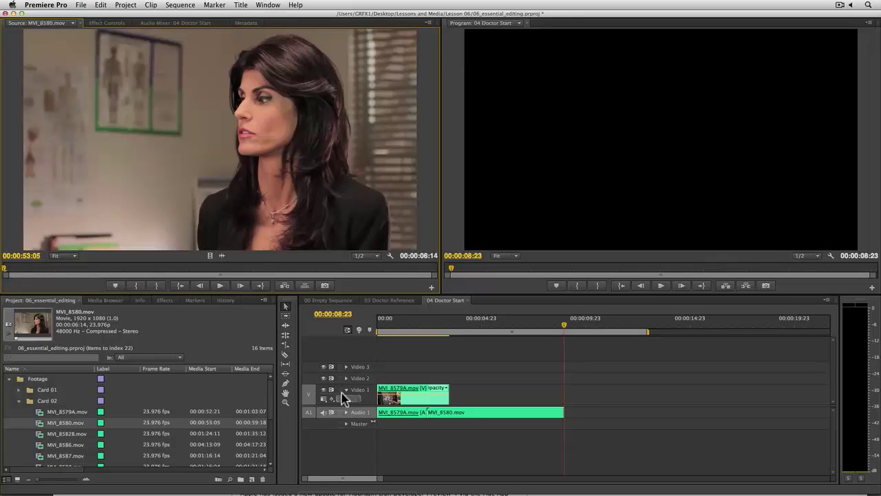
key("super+z")
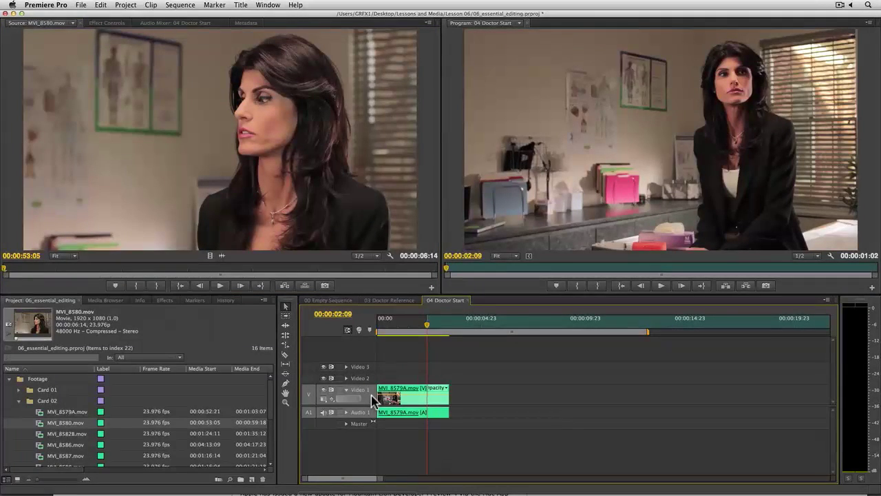
key("super+z")
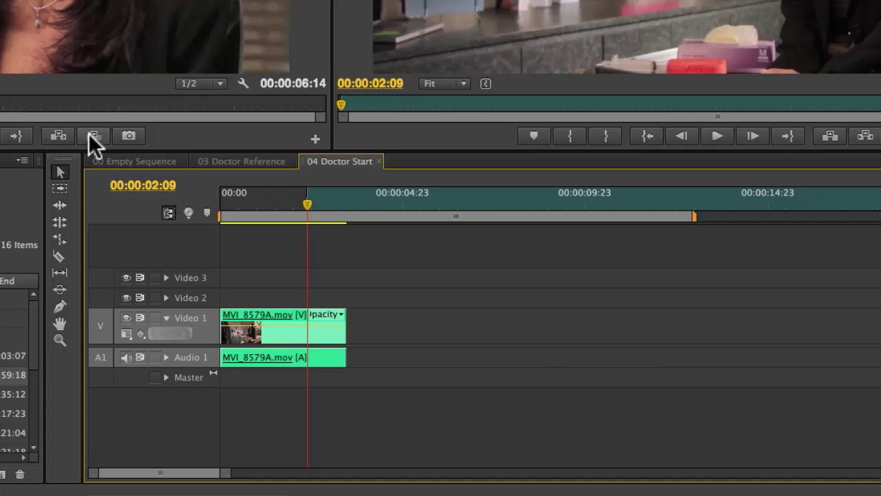
- Overwrite both video and audio of MVI_8580.mov onto Video 1 and Audio 1 at 00:00:02:09
left_click(93, 135)
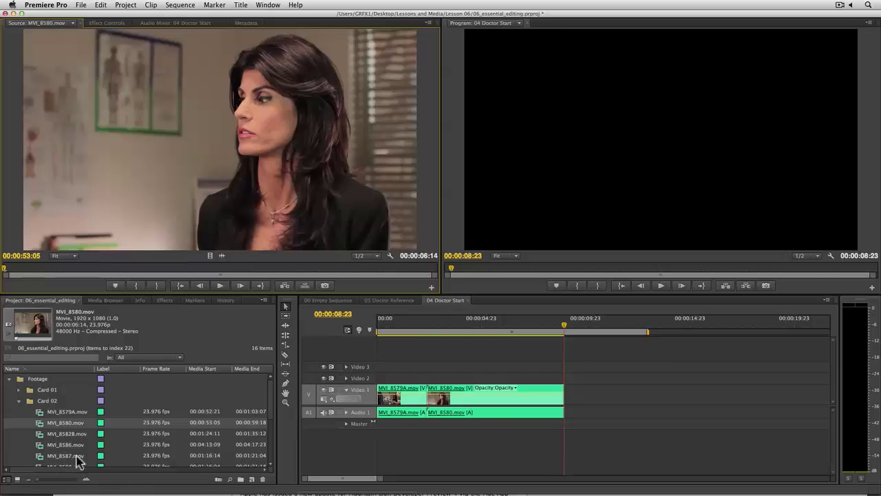
- Load MVI_8586.mov as the source and mark its In point at 00:04:14:08 and Out point at 00:04:16:23
double_click(42, 433)
double_click(43, 446)
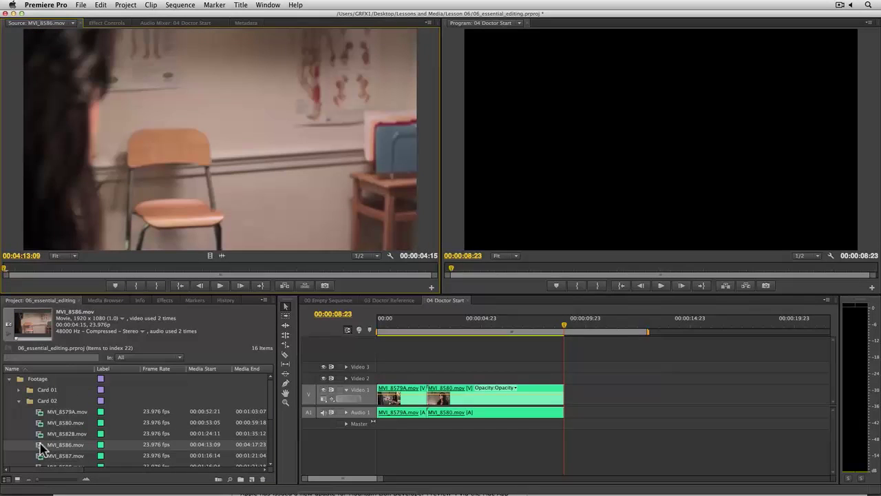
left_click_drag(55, 278, 97, 276)
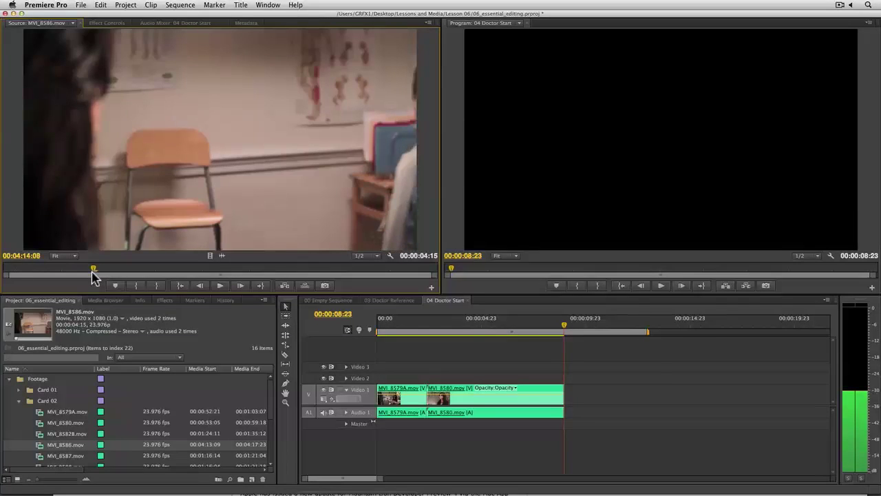
key("i")
key("space")
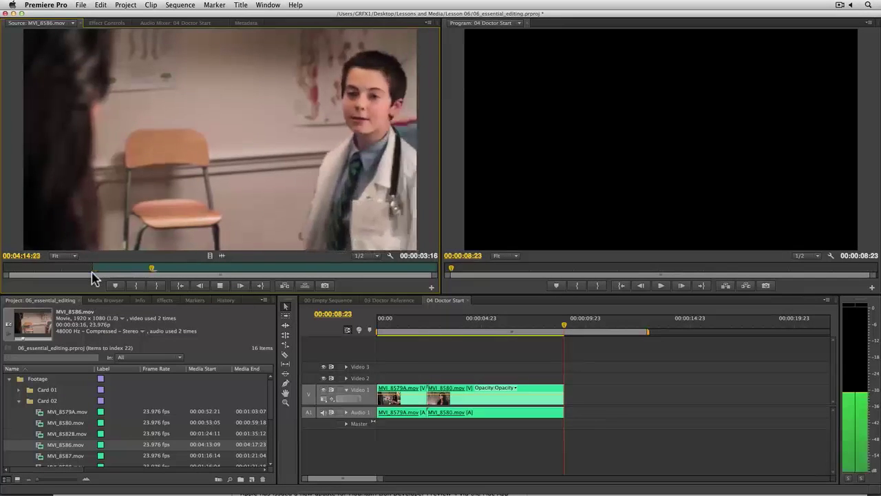
key("space")
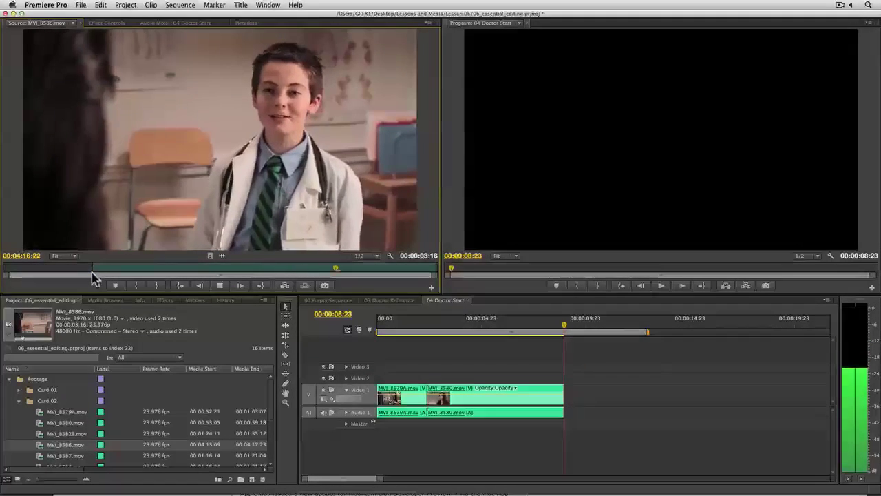
key("o")
- Move the sequence playhead to 00:00:03:17 and route the source video to Video 2 as a targeted track
left_click_drag(546, 331, 456, 323)
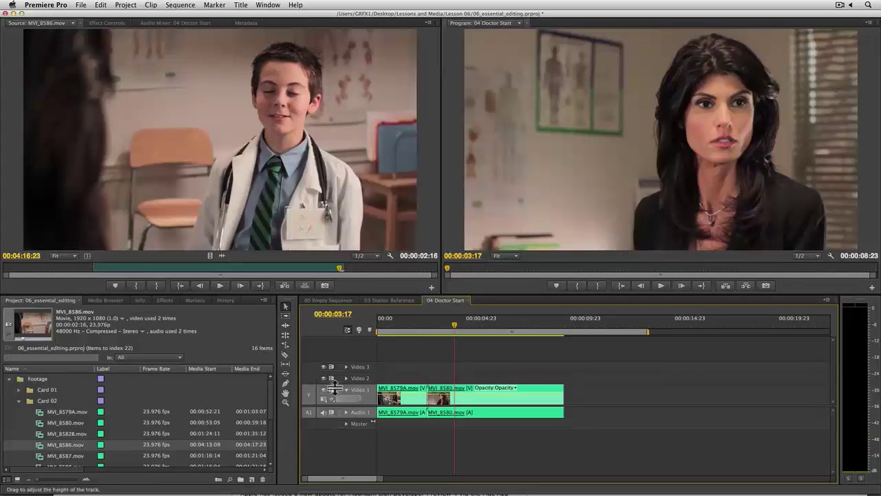
left_click(309, 378)
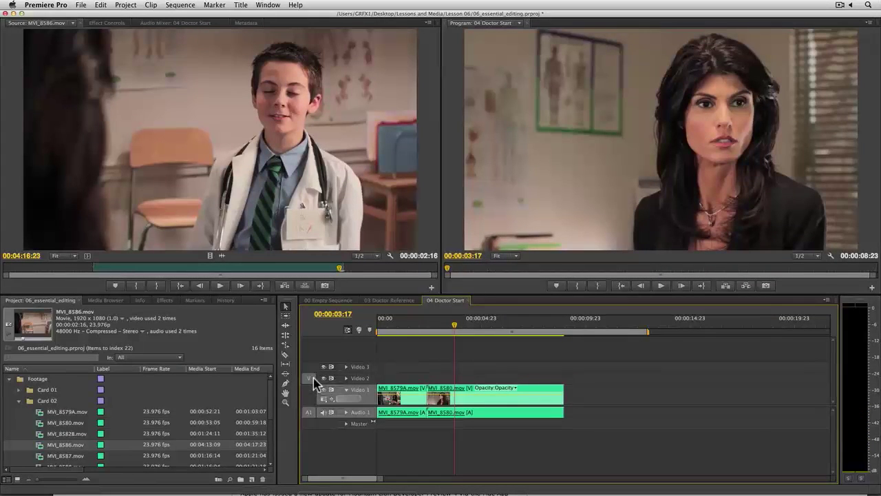
left_click(357, 380)
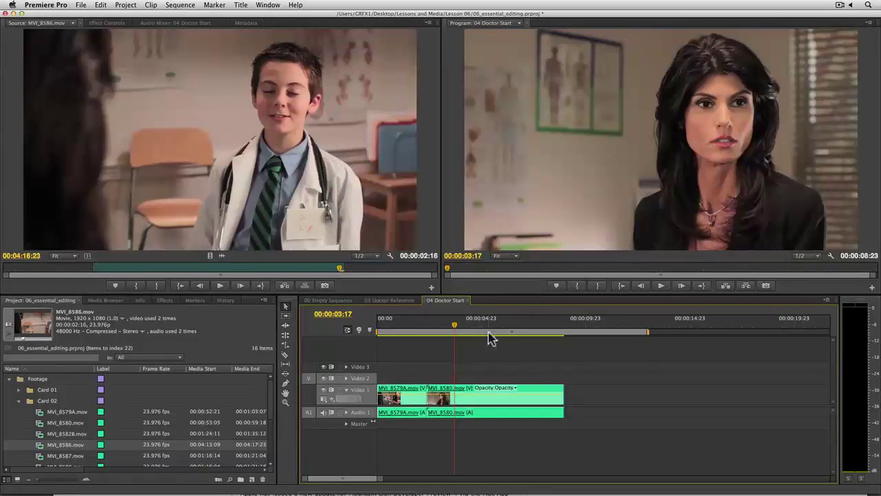
- Try overwriting MVI_8586.mov onto Video 2 with Video 1 still targeted, and undo the edit
left_click(306, 285)
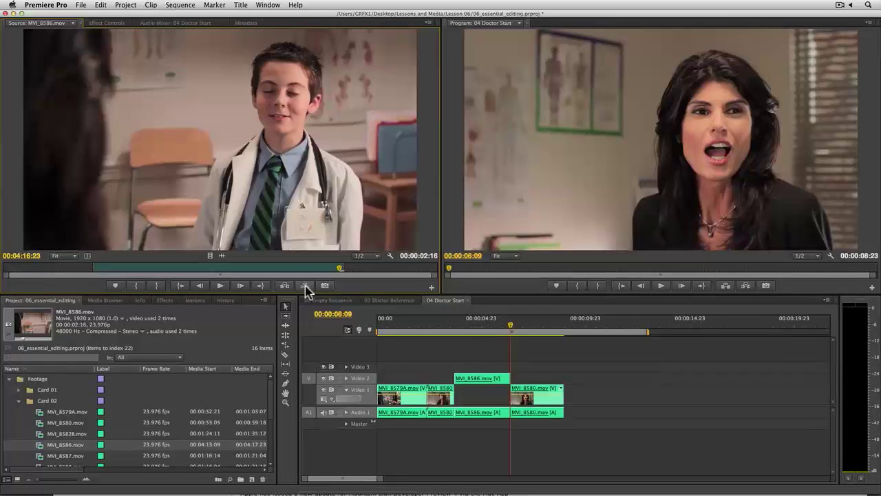
key("super+z")
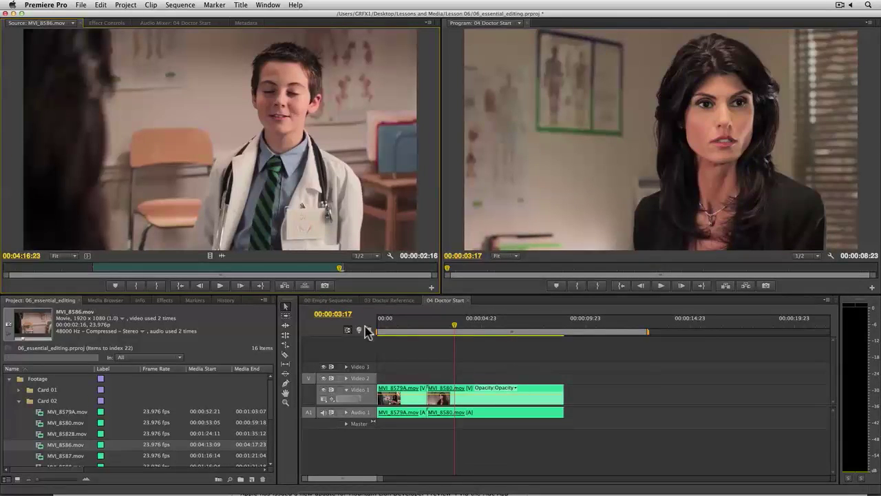
- Untarget Video 1, test an overwrite of MVI_8586.mov onto Video 2 and Audio 1, and undo that edit
left_click(365, 400)
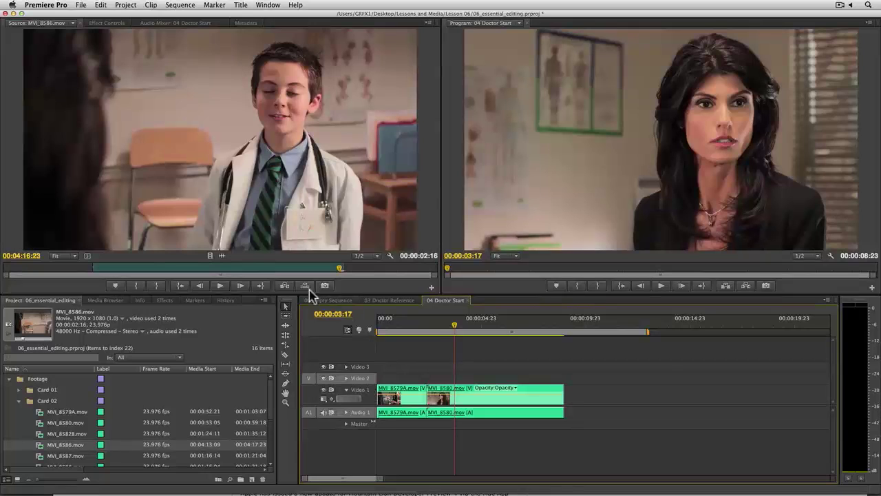
left_click(305, 285)
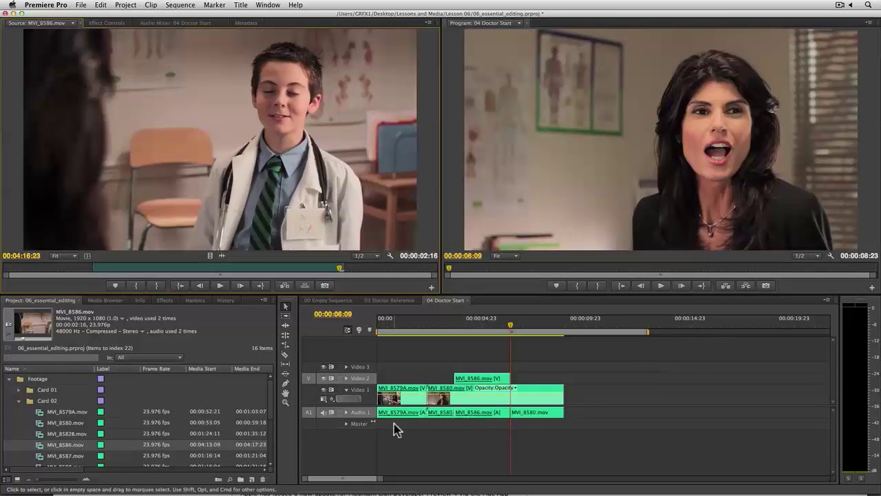
key("super+z")
- Add one standard audio track after Audio 1, with 0 new video tracks
right_click(365, 415)
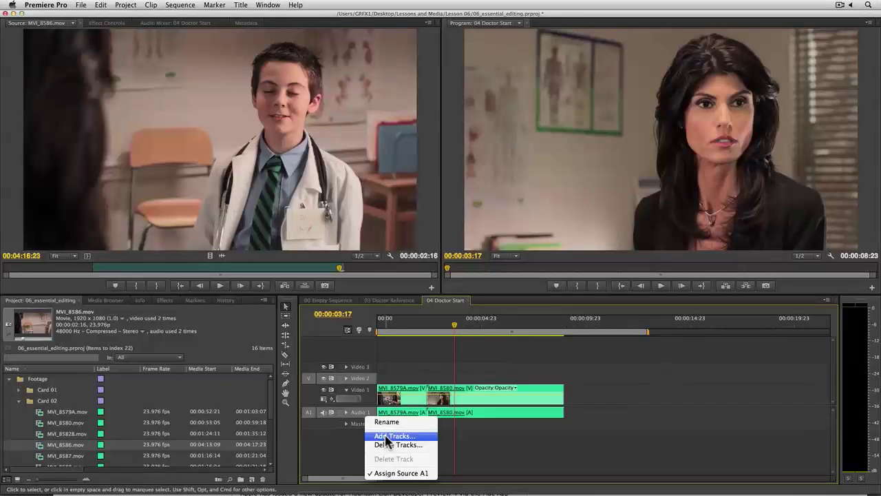
left_click(388, 436)
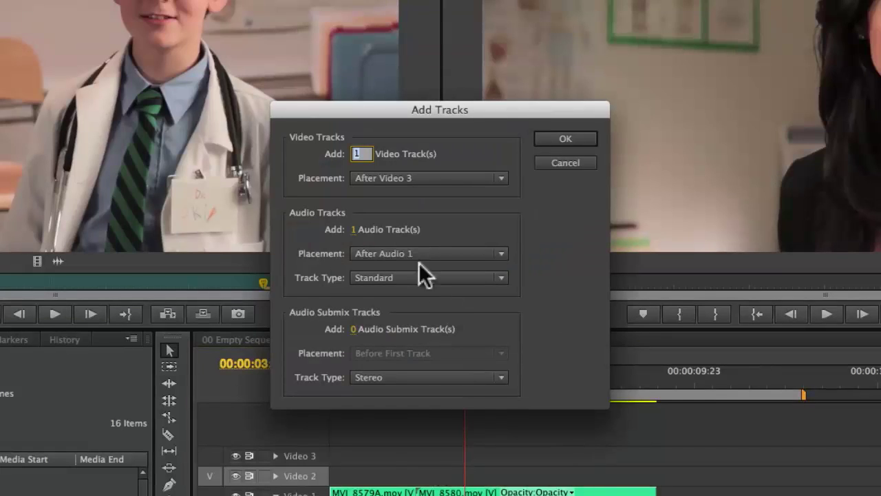
type("0")
left_click(419, 276)
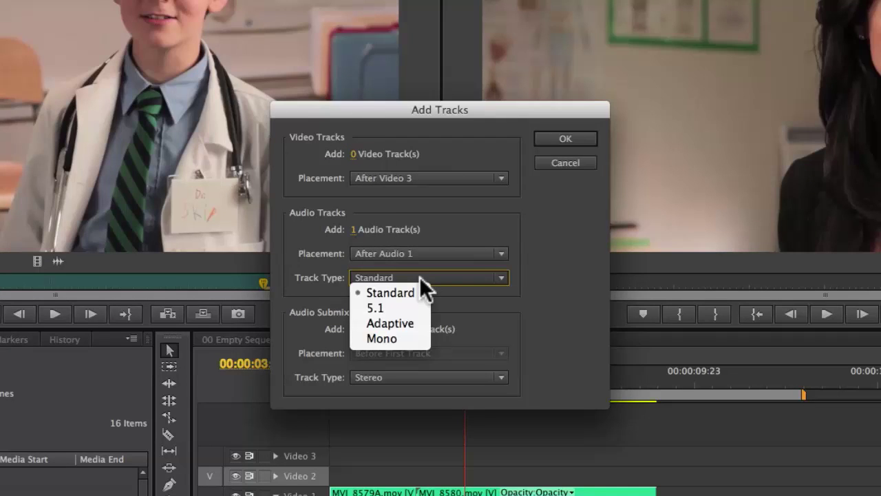
left_click(528, 280)
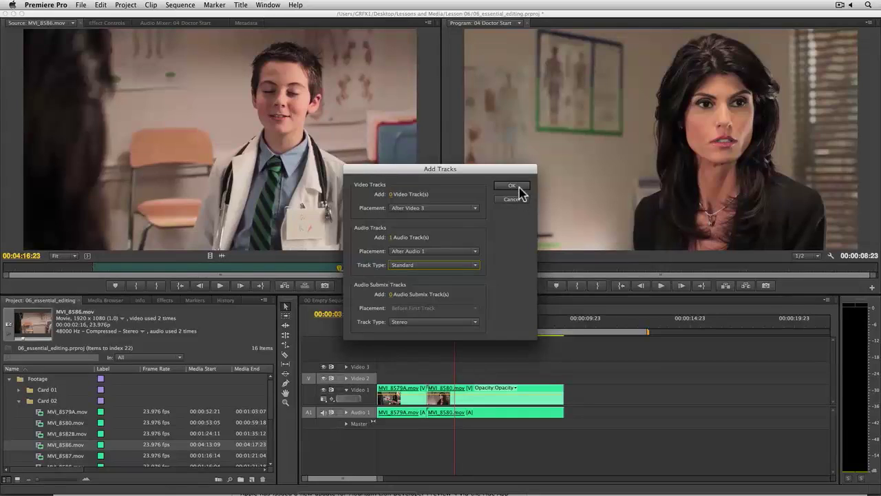
left_click(566, 139)
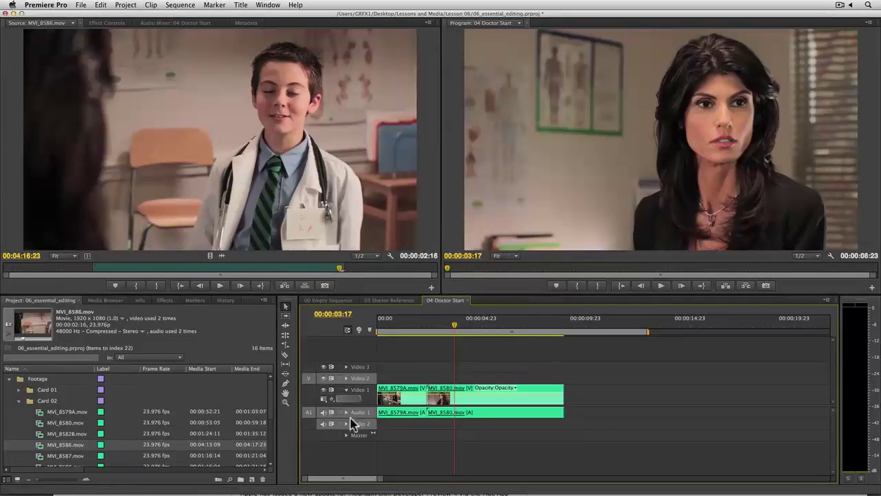
- Route the source audio to Audio 2 and overwrite MVI_8586.mov onto Video 2 and Audio 2 at 00:00:03:17
left_click(309, 421)
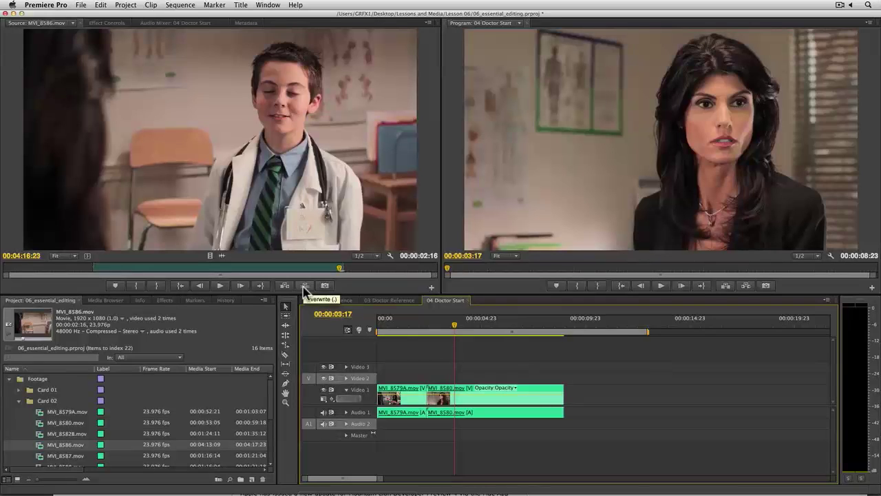
left_click(306, 286)
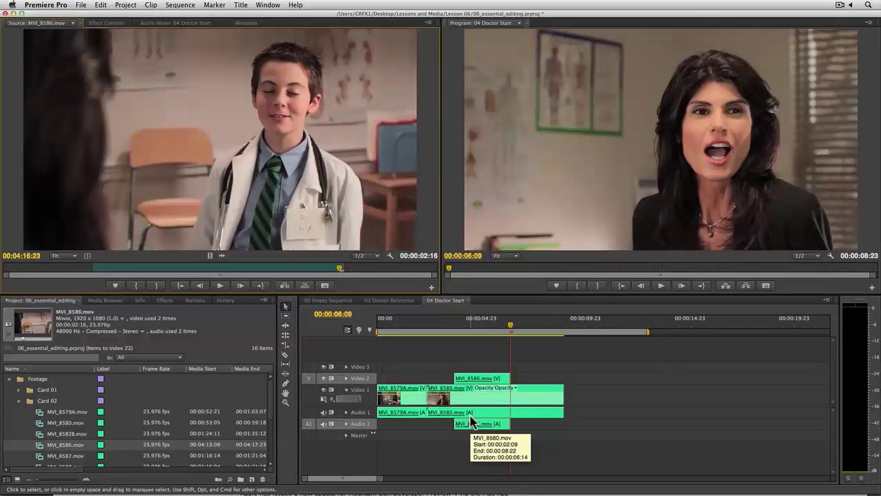
- Undo the Audio 2 overwrite and instead overwrite only the video of MVI_8586.mov onto Video 2 at 00:00:03:17
mouse_move(454, 329)
left_mouse_down()
mouse_move(502, 332)
mouse_move(449, 329)
left_mouse_up()
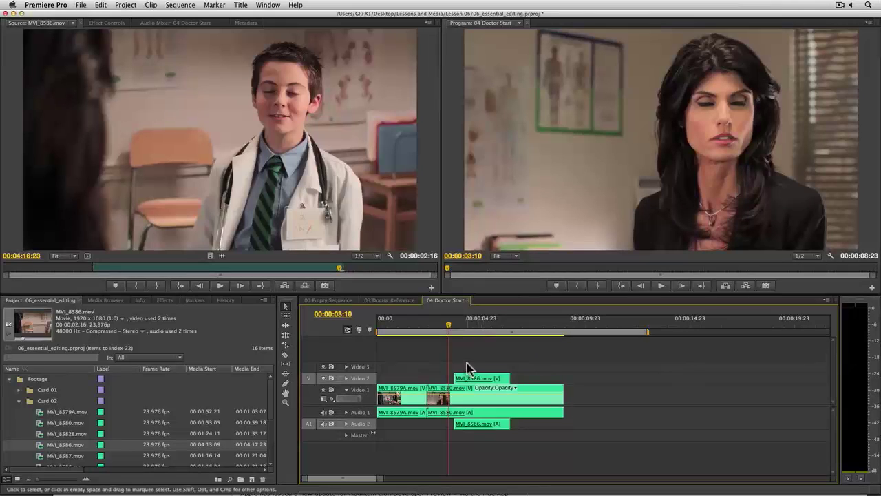
left_click_drag(468, 377, 441, 400)
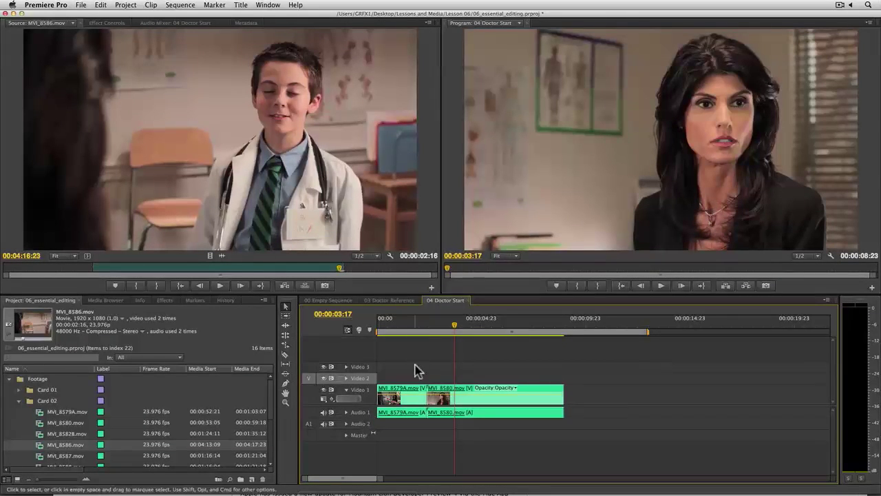
left_click(305, 286)
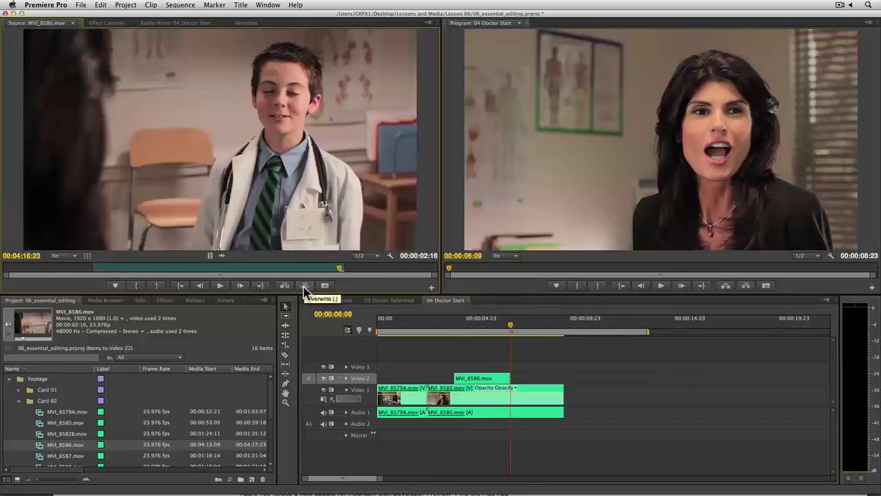
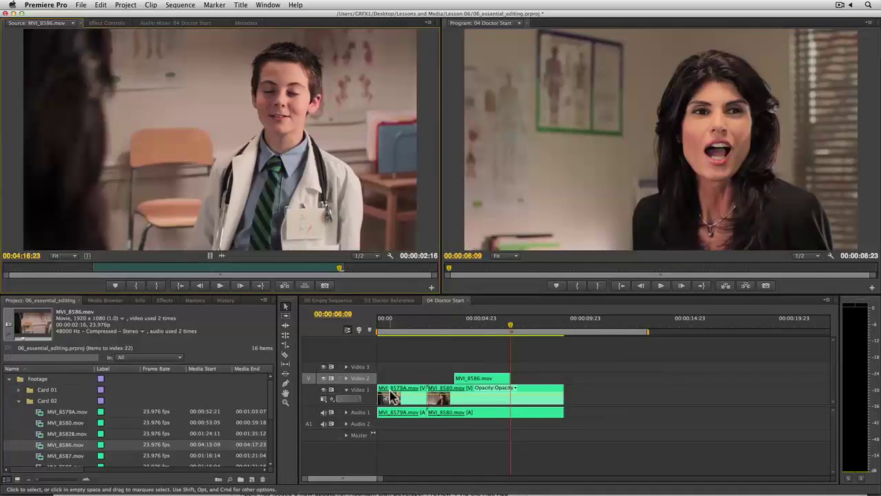
- Mark the sequence range from 00:00:07:01 to 00:00:08:08, try lifting it, and undo the lift
left_click(524, 326)
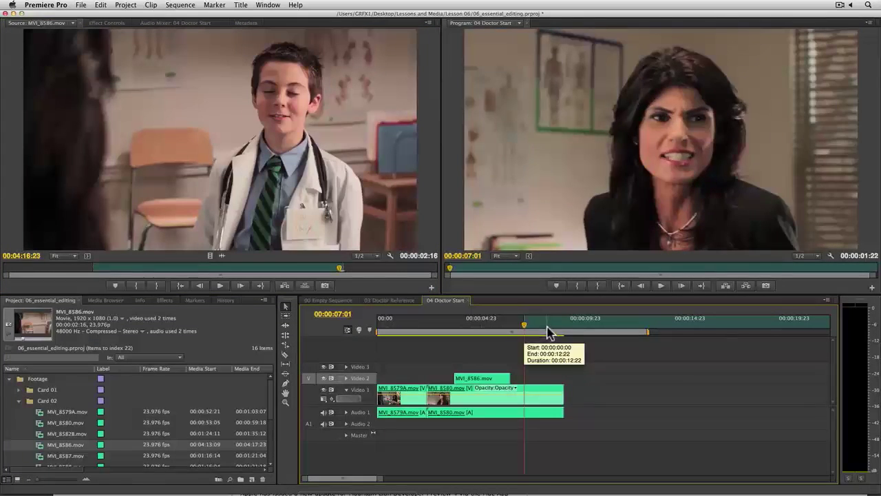
left_click(550, 327)
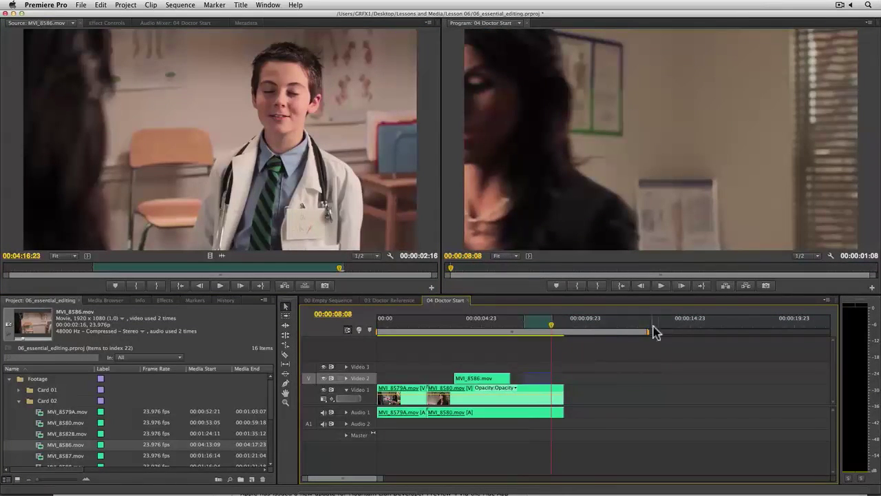
left_click(726, 292)
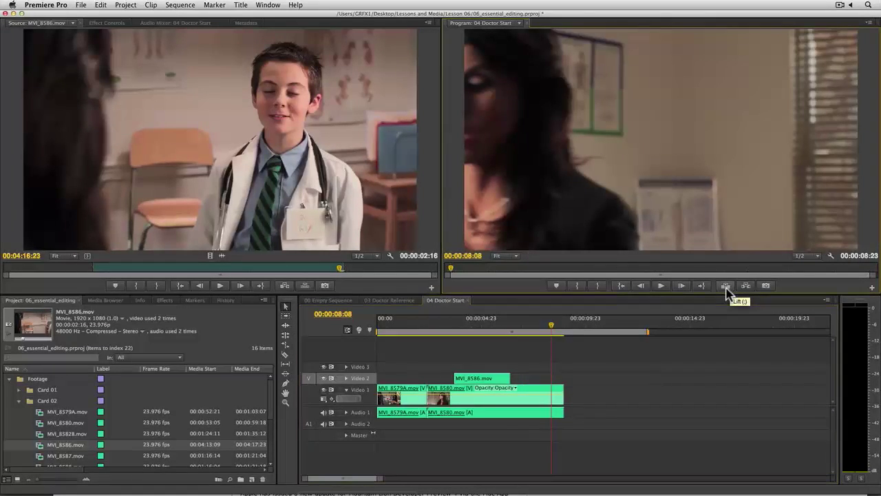
key("super+z")
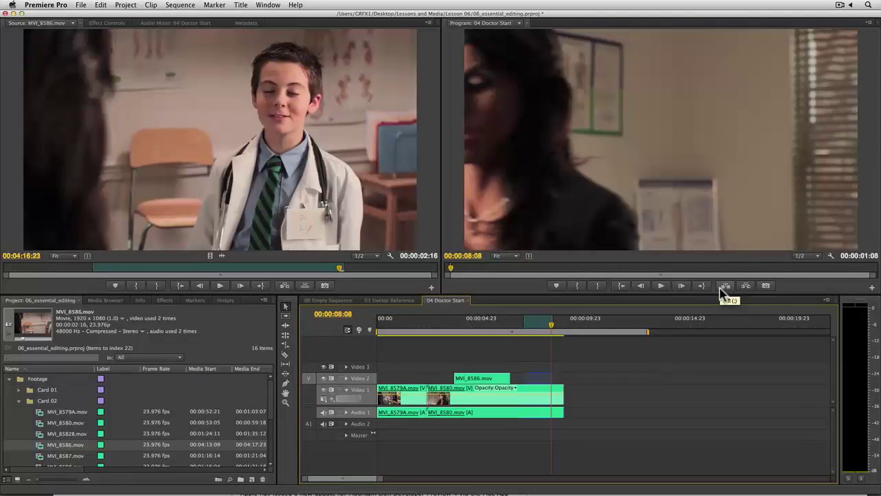
left_click(538, 324)
left_click_drag(537, 324, 535, 323)
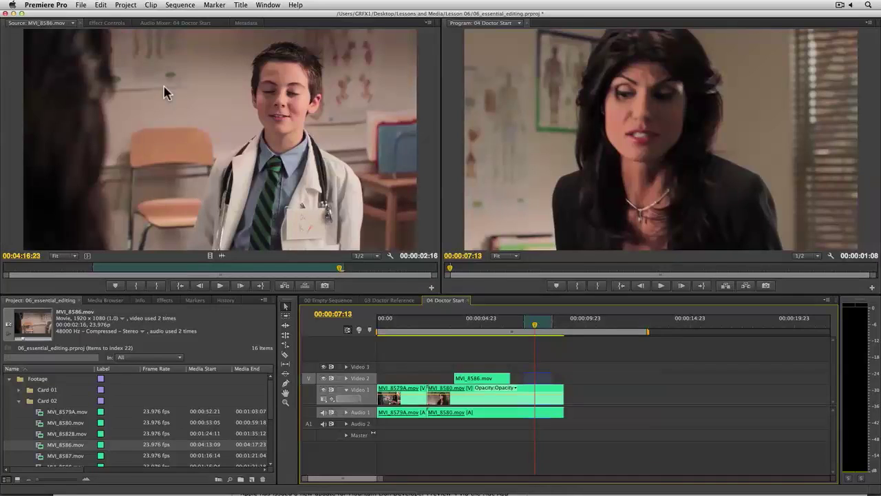
- Change the Forest label color in the preferences to a muted green, RGB 162, 188, 164
left_click(56, 6)
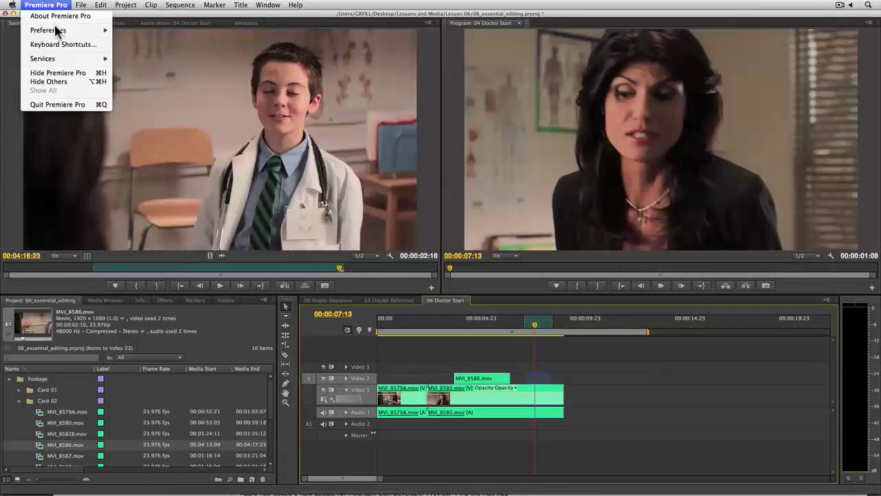
mouse_move(57, 33)
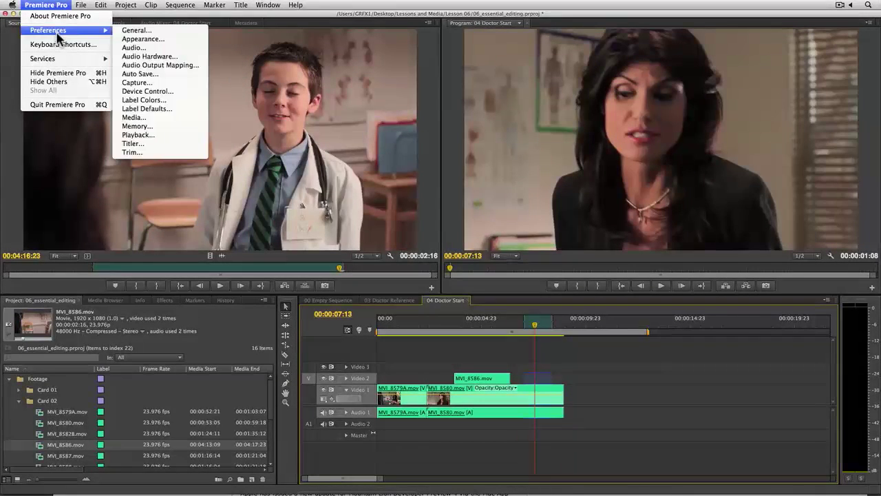
left_click(158, 101)
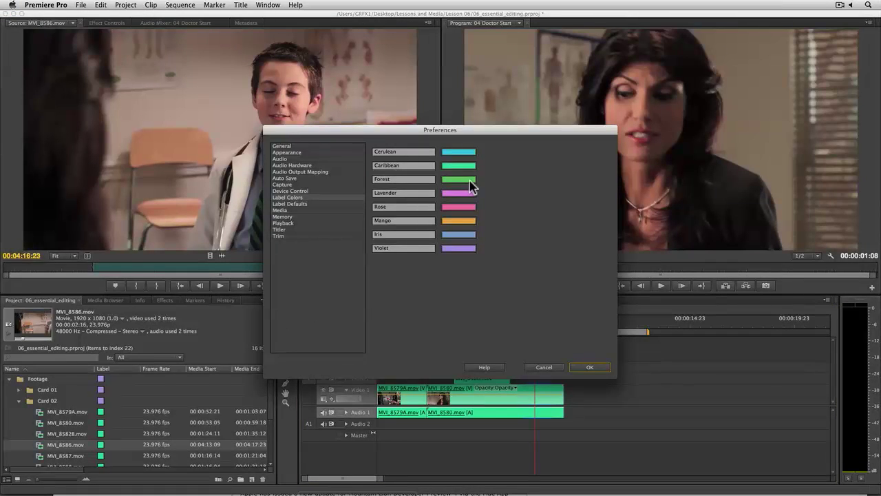
left_click(472, 183)
left_click(354, 202)
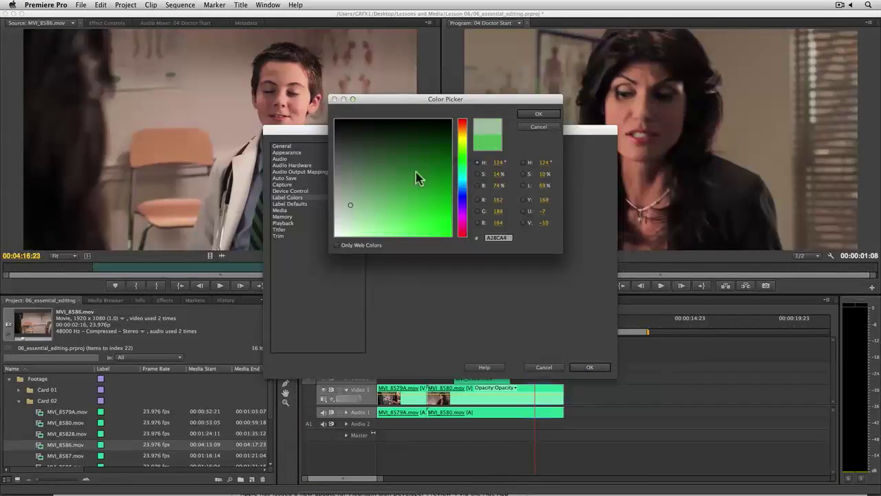
left_click(538, 114)
- Change the Caribbean label color to a muted gray-green, RGB 132, 173, 158, and apply the preferences
left_click(458, 166)
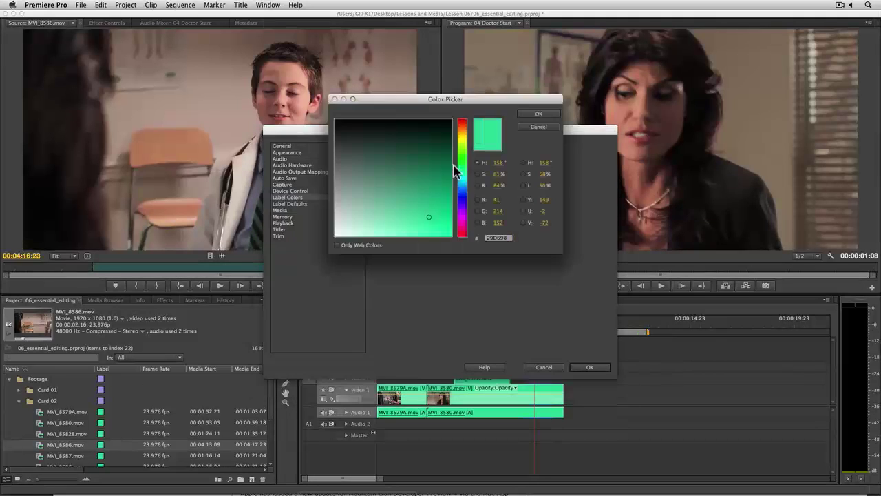
left_click(362, 198)
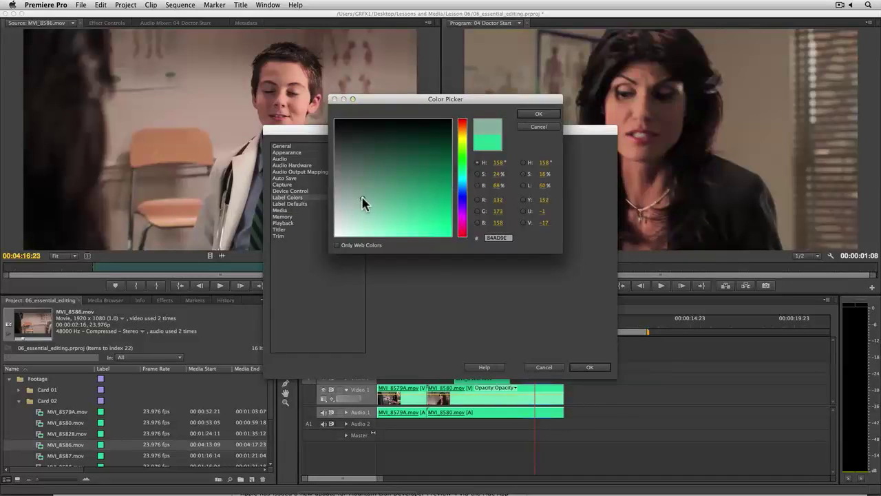
left_click(537, 114)
left_click(591, 367)
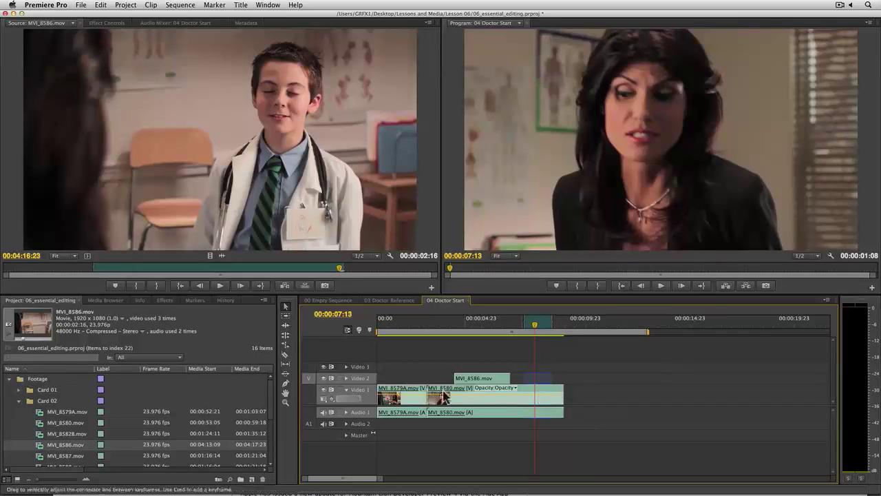
- Try extracting the marked range, and try cutting the MVI_8580.mov and MVI_8586.mov clips out of the sequence
left_click(746, 286)
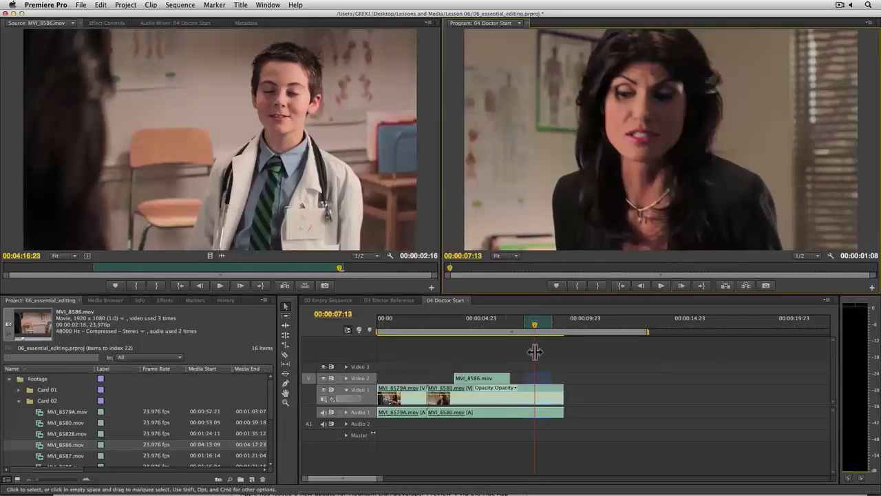
left_click_drag(571, 355, 456, 413)
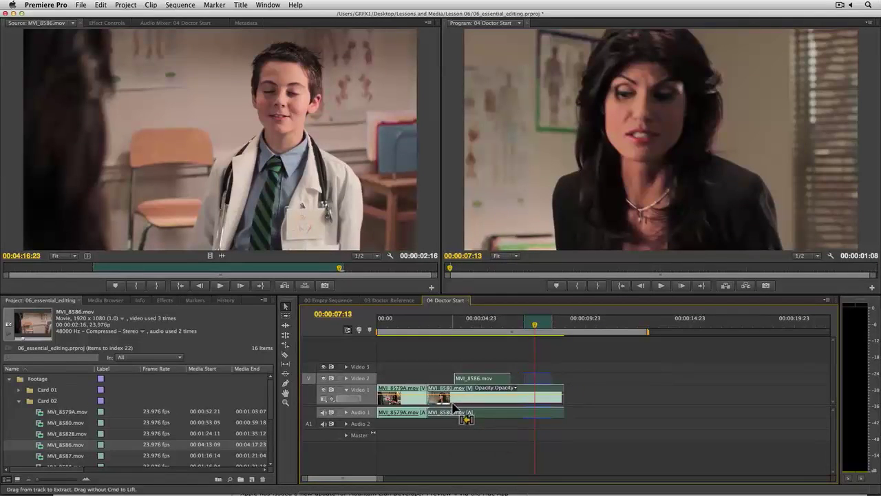
key("Delete")
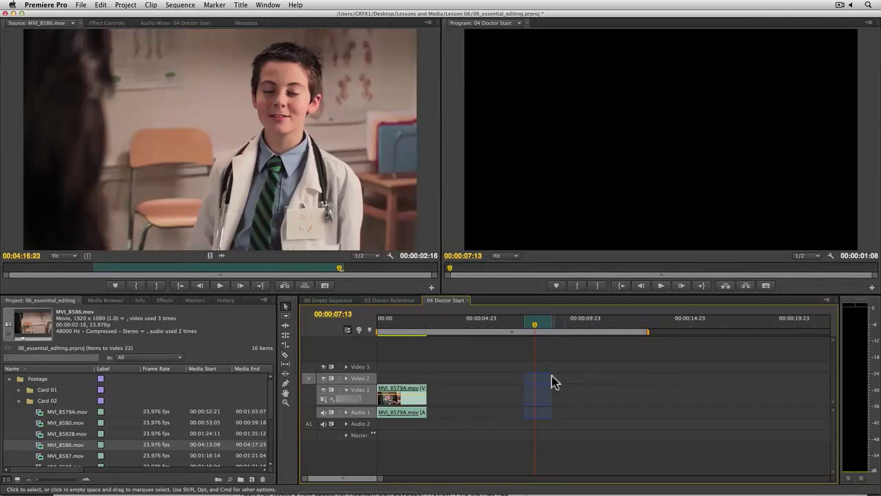
- Position the playhead at 00:00:15:15, untarget Audio 1 so Video 2 stays targeted, and undo the clip removal
left_click_drag(598, 329, 706, 342)
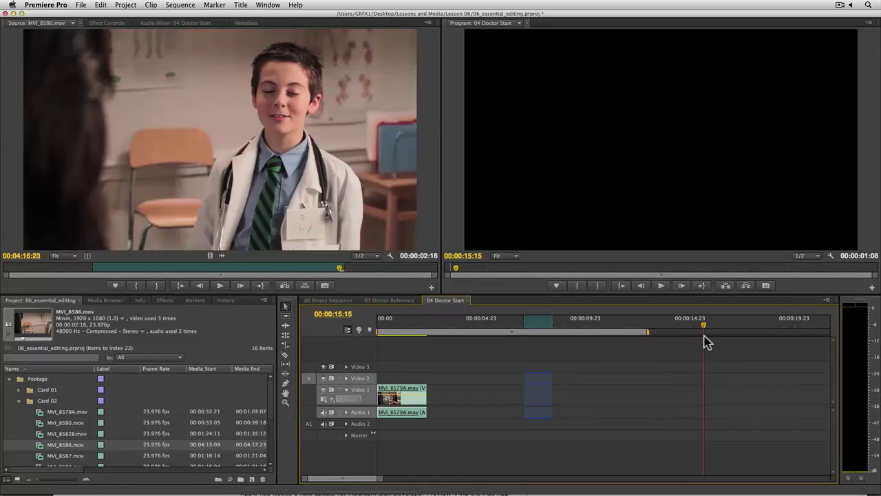
left_click(367, 400)
left_click(369, 410)
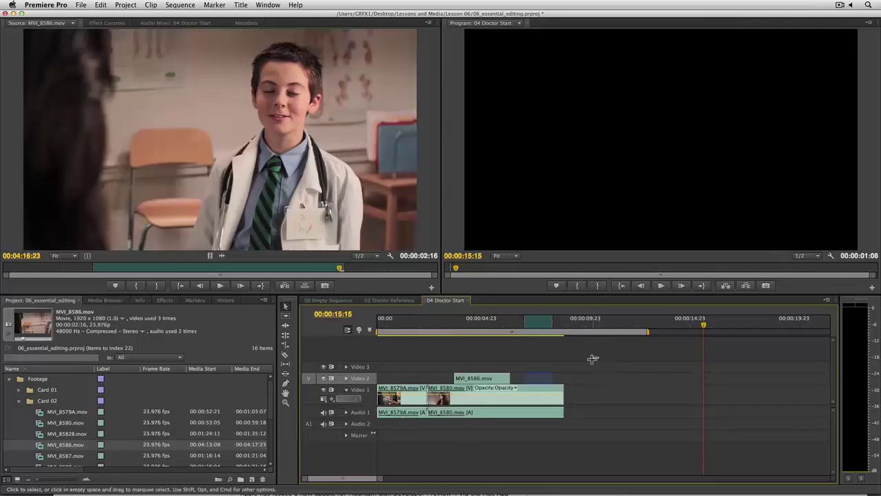
- Cut the MVI_8580.mov and MVI_8586.mov clips and paste them at 00:00:15:15, onto Video 2 and Video 3
left_click_drag(592, 359, 485, 420)
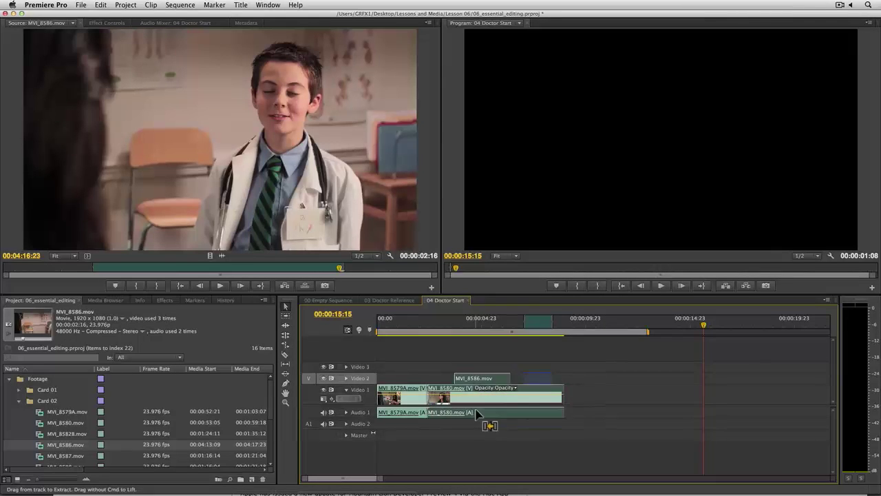
key("Delete")
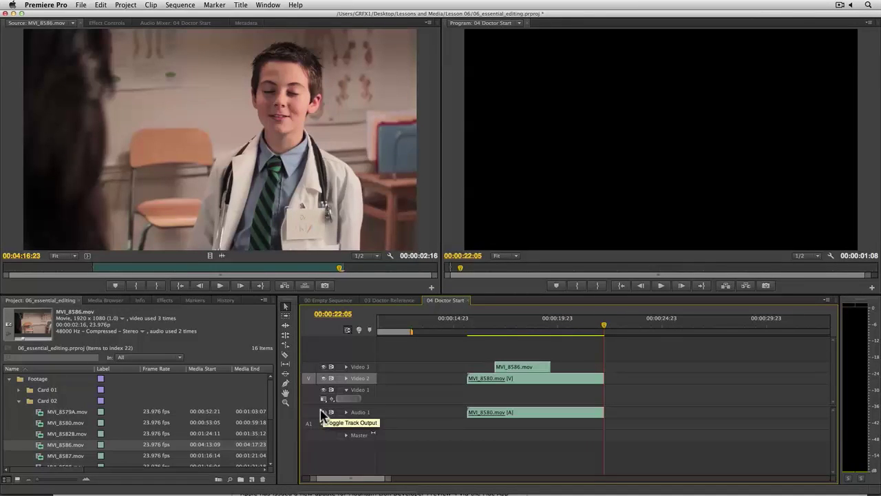
left_click_drag(312, 478, 282, 481)
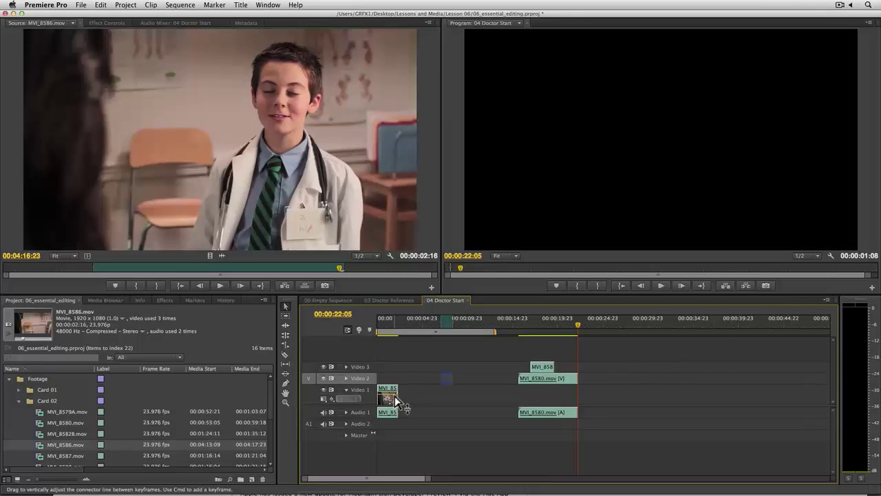
- Select the four clips MVI_8579A.mov through MVI_8586.mov in the Card 02 bin, try automating them to the sequence, and undo that
mouse_move(395, 399)
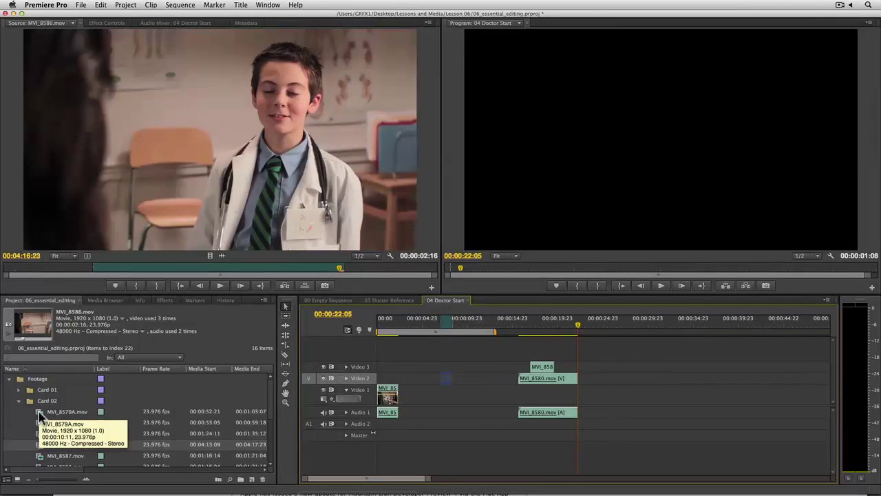
left_click(39, 413, "shift")
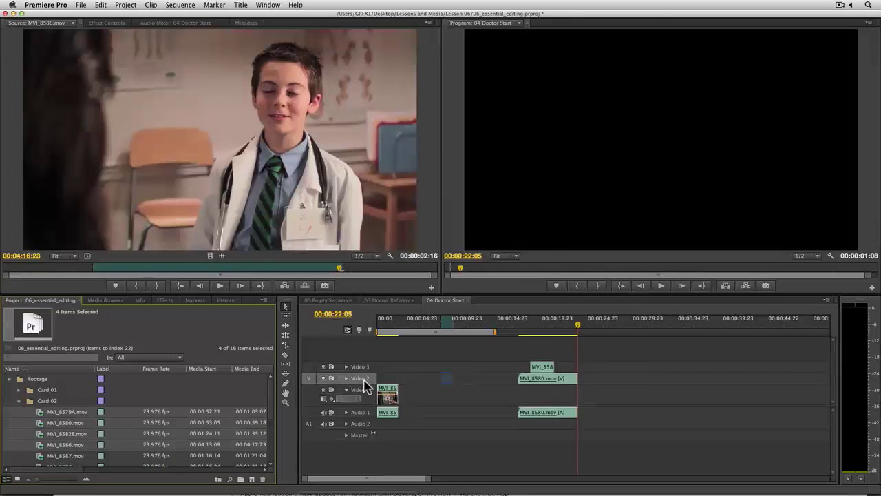
left_click(218, 479)
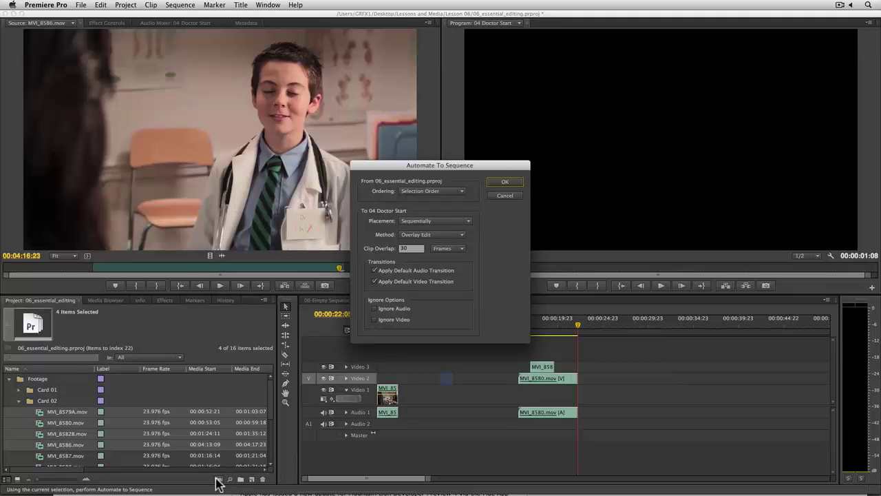
left_click(502, 184)
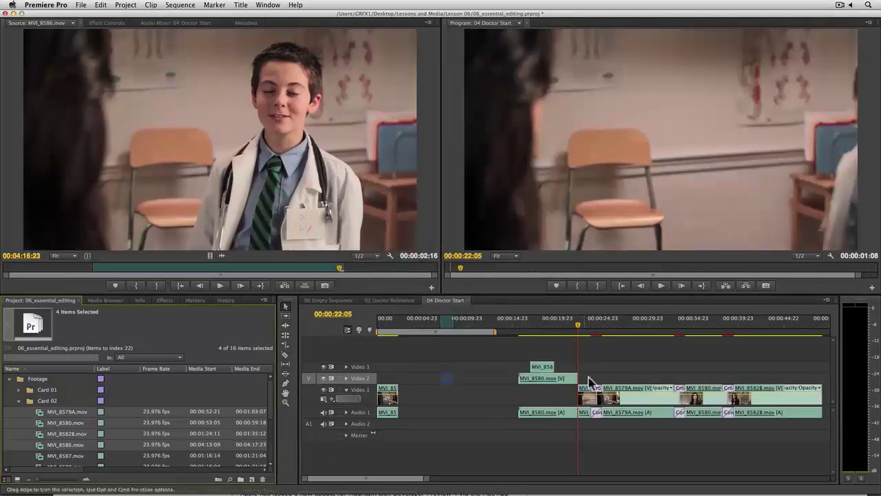
key("super+z")
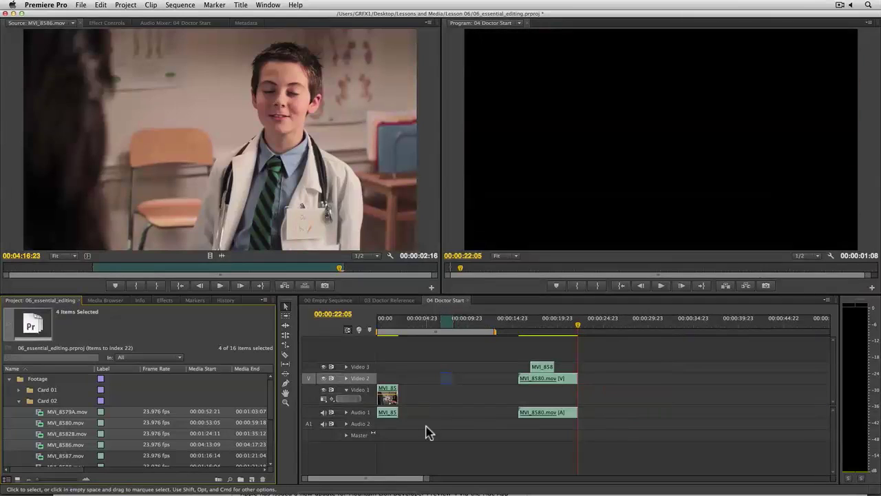
- Lock Video 1 and automate the four selected clips to the sequence at 00:00:22:05, sequentially, as an Overlay Edit with 30 frames overlap
left_click(338, 393)
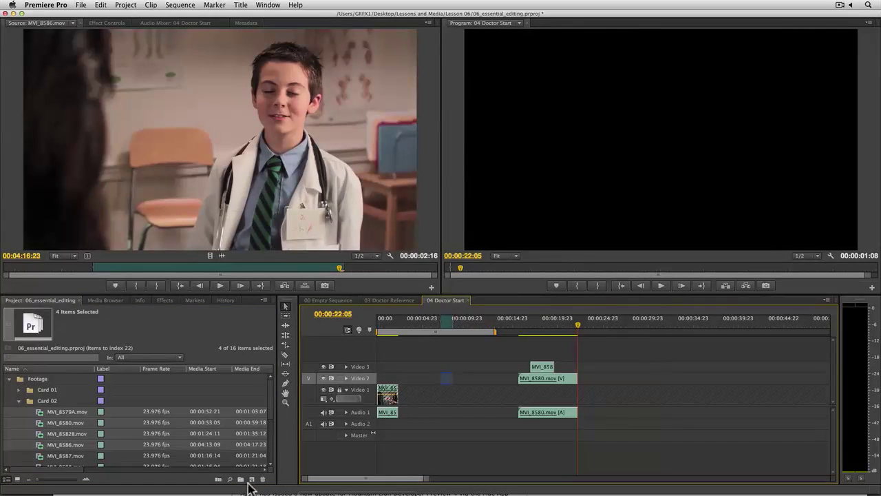
left_click(219, 480)
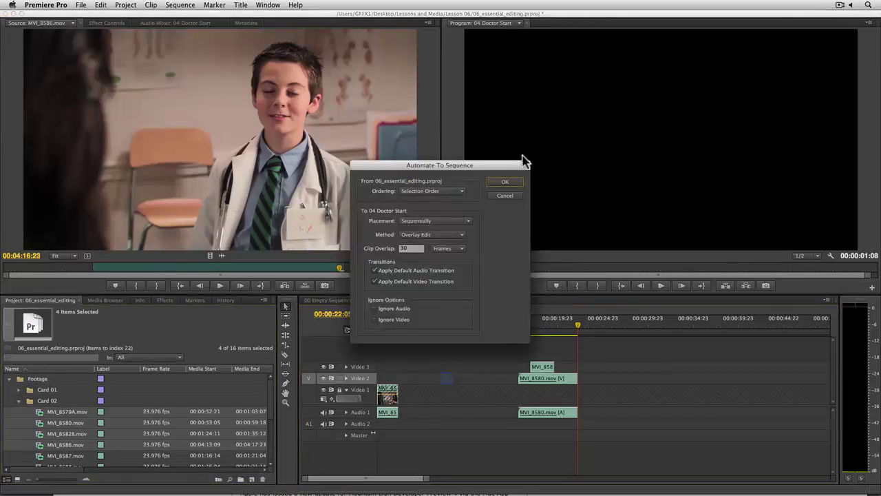
left_click(510, 185)
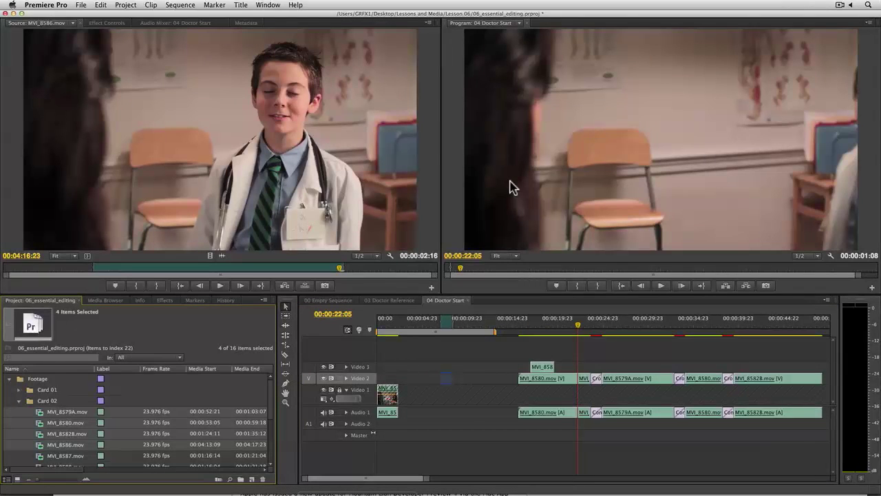